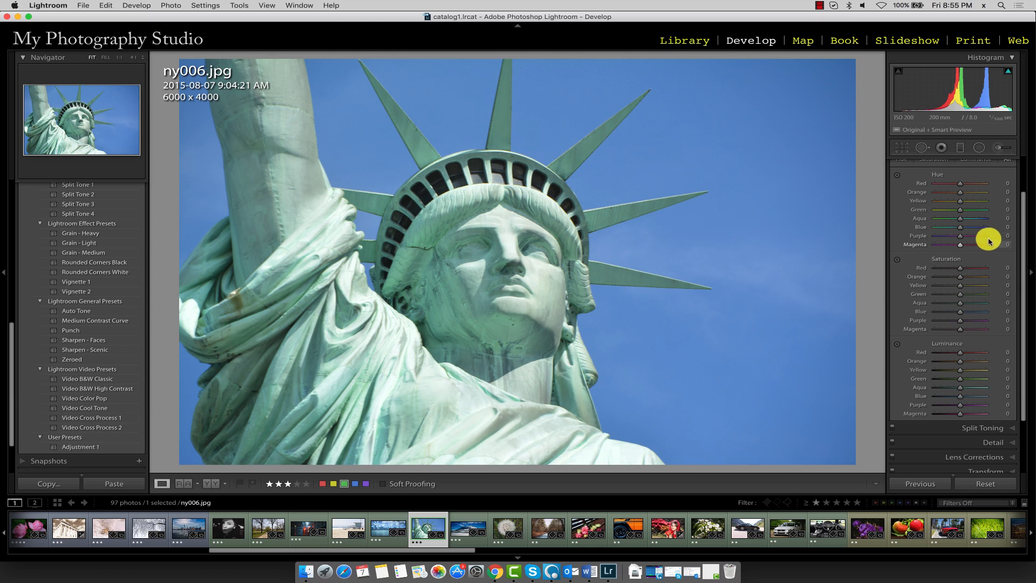
Experiment with the photo's HSL hues, setting Red to +100, Green to +2, Aqua to +6 and Blue to +3.
click(960, 184)
drag(959, 184, 1019, 187)
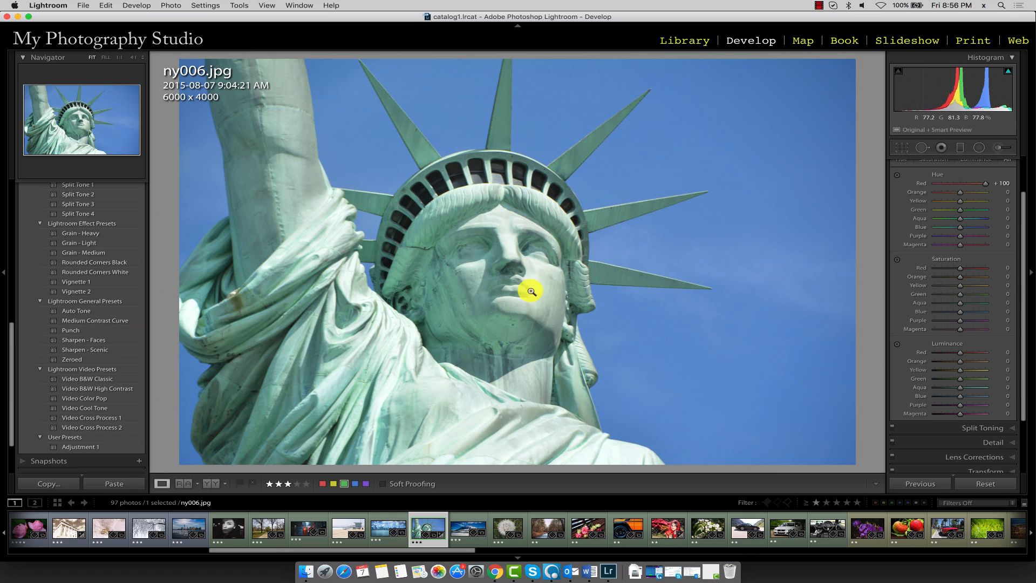
drag(961, 228, 988, 229)
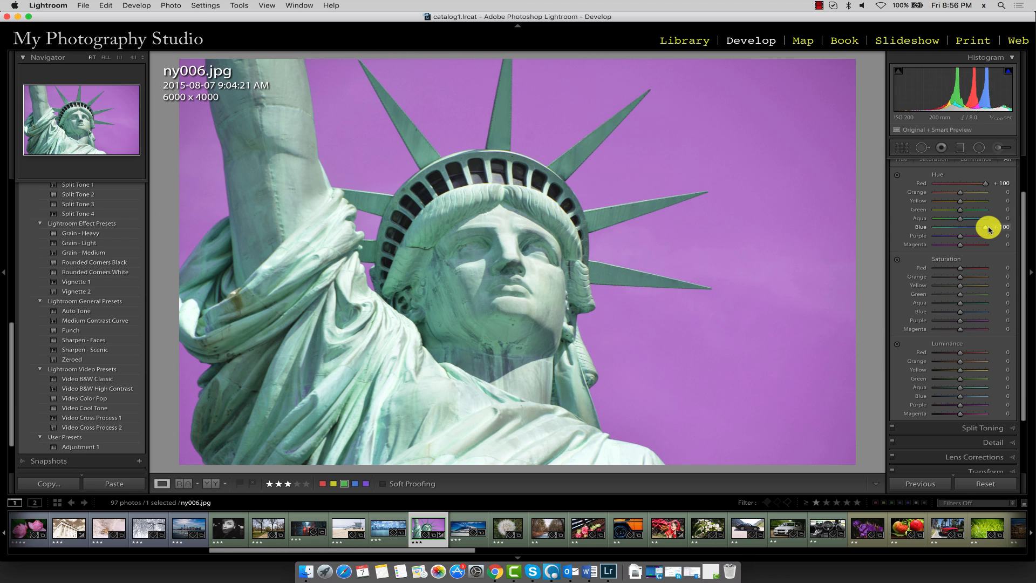
drag(988, 228, 960, 224)
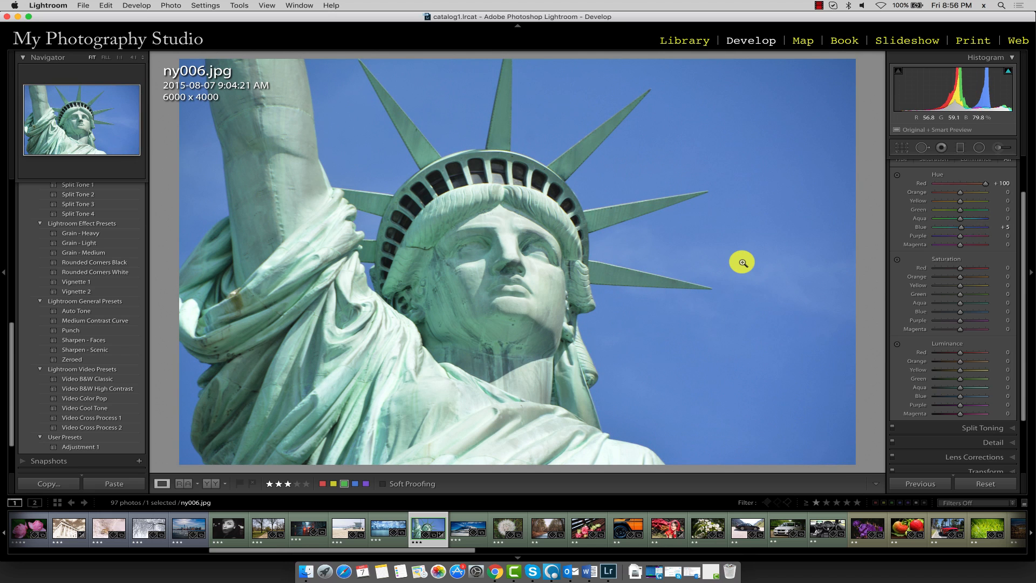
mouse_move(960, 227)
mouse_down()
mouse_move(980, 232)
mouse_move(932, 229)
mouse_move(963, 234)
mouse_up()
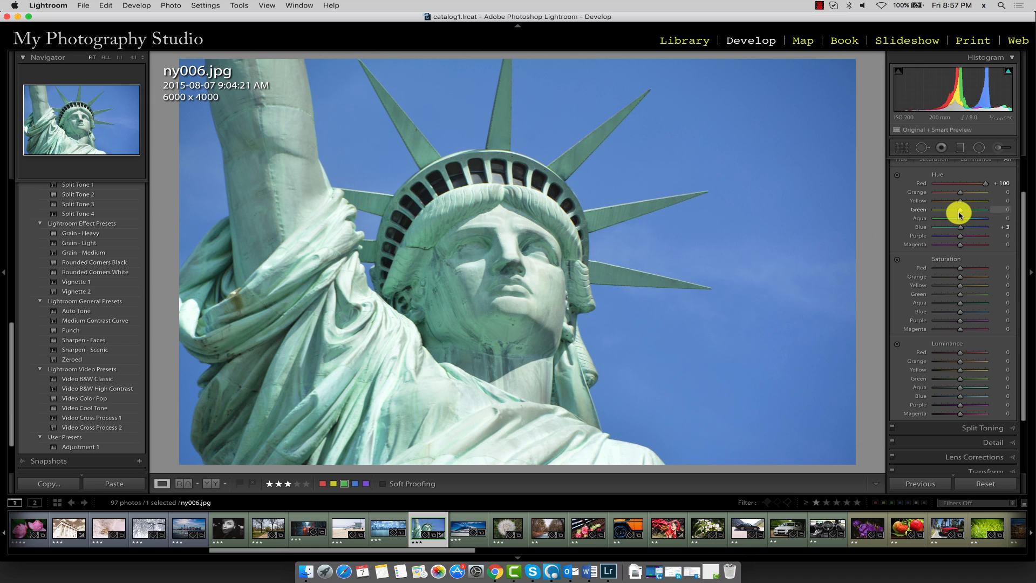
mouse_move(960, 210)
mouse_down()
mouse_move(994, 210)
mouse_move(930, 212)
mouse_move(1001, 214)
mouse_up()
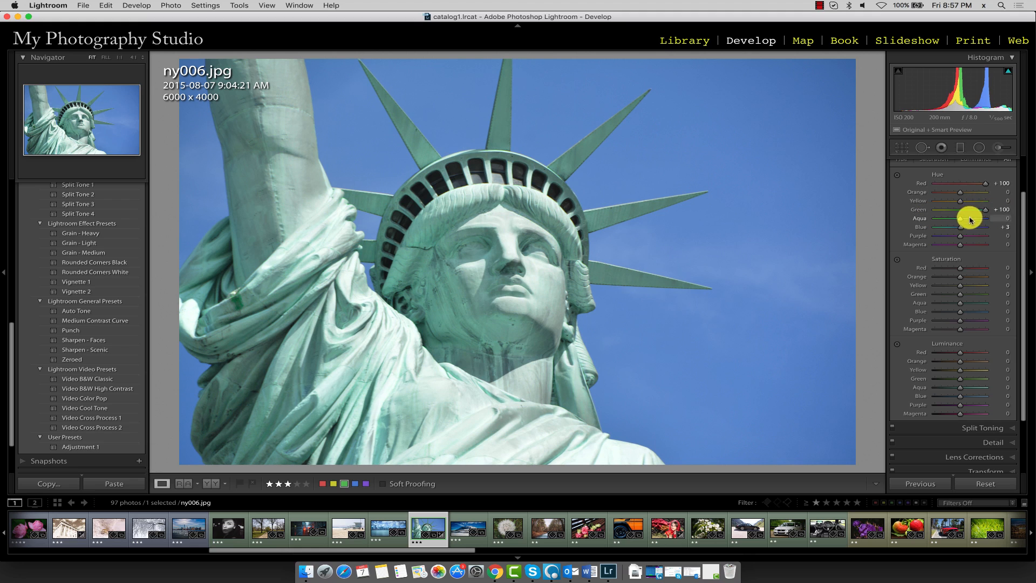
mouse_move(961, 219)
mouse_down()
mouse_move(978, 222)
mouse_move(946, 220)
mouse_move(982, 219)
mouse_move(961, 220)
mouse_up()
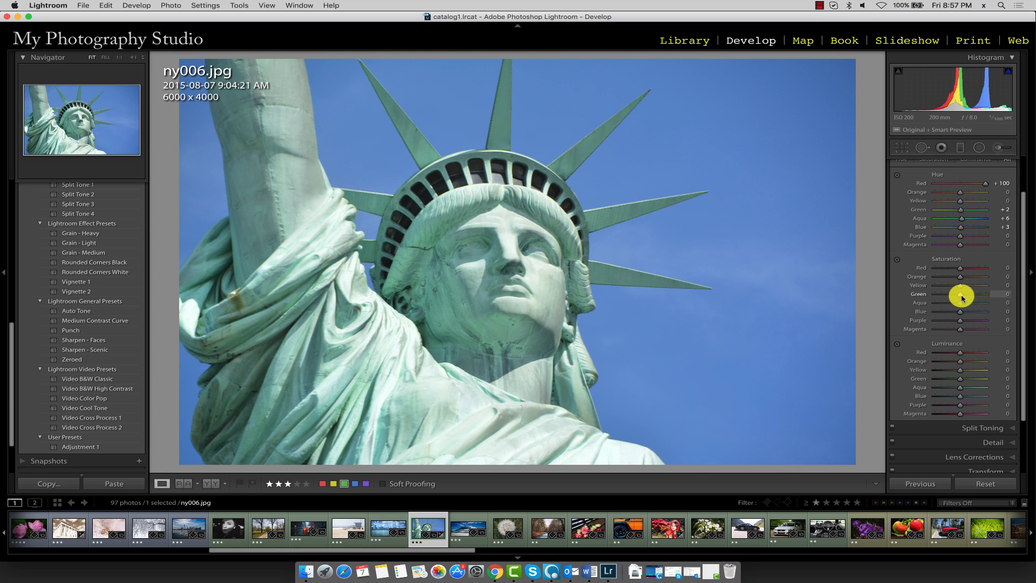
Set the Green saturation to +100 and toggle the HSL adjustments off and on to compare the photo.
drag(960, 296, 994, 295)
scroll(944, 242, up, 2)
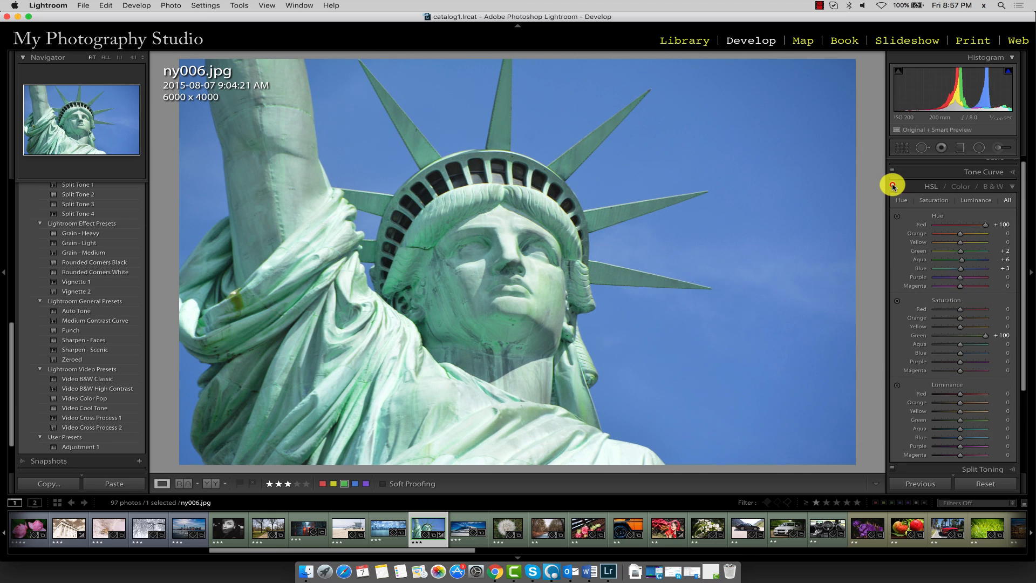
click(893, 187)
click(892, 187)
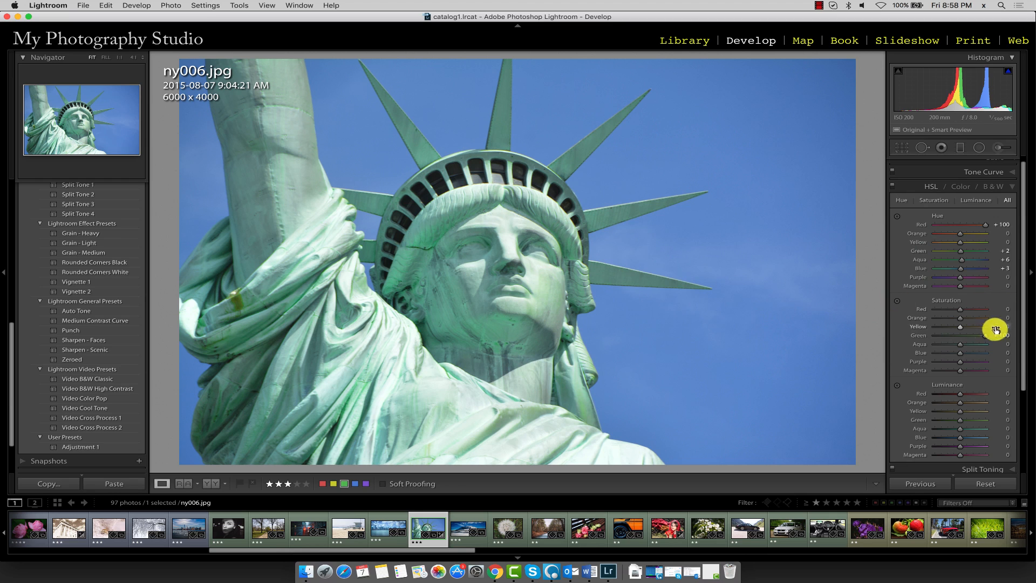
Lower the Green saturation to -100 and try the Aqua saturation at +100 and -100 before setting it to +78.
drag(966, 348, 997, 343)
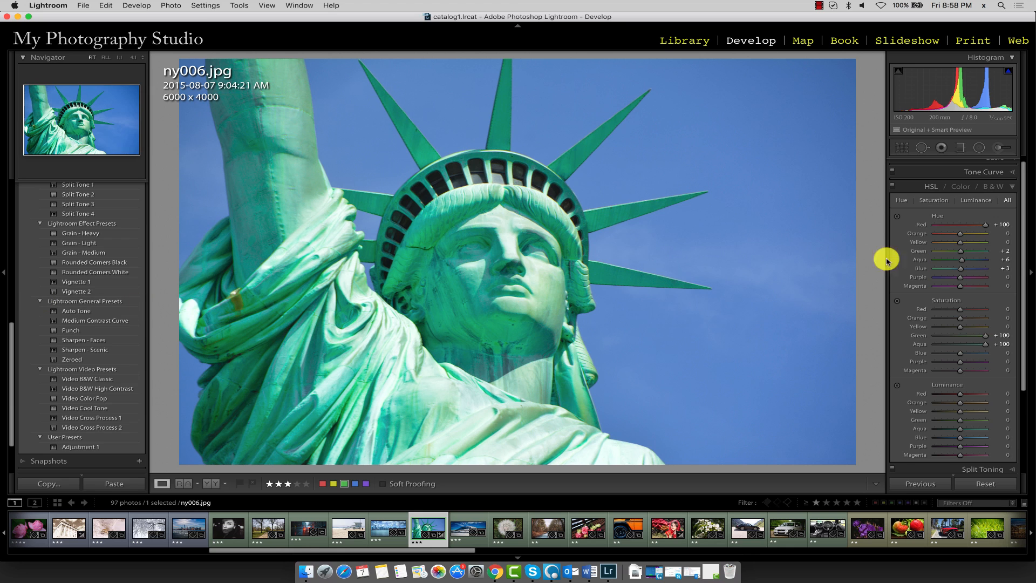
mouse_move(980, 339)
mouse_down()
mouse_move(926, 336)
mouse_move(934, 345)
mouse_move(917, 346)
mouse_move(962, 344)
mouse_up()
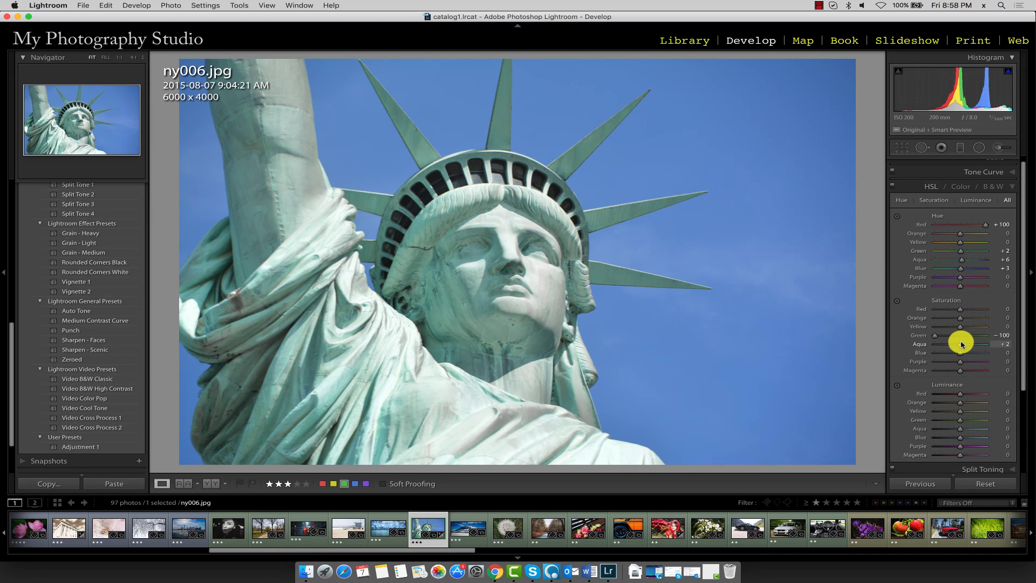
drag(962, 343, 920, 347)
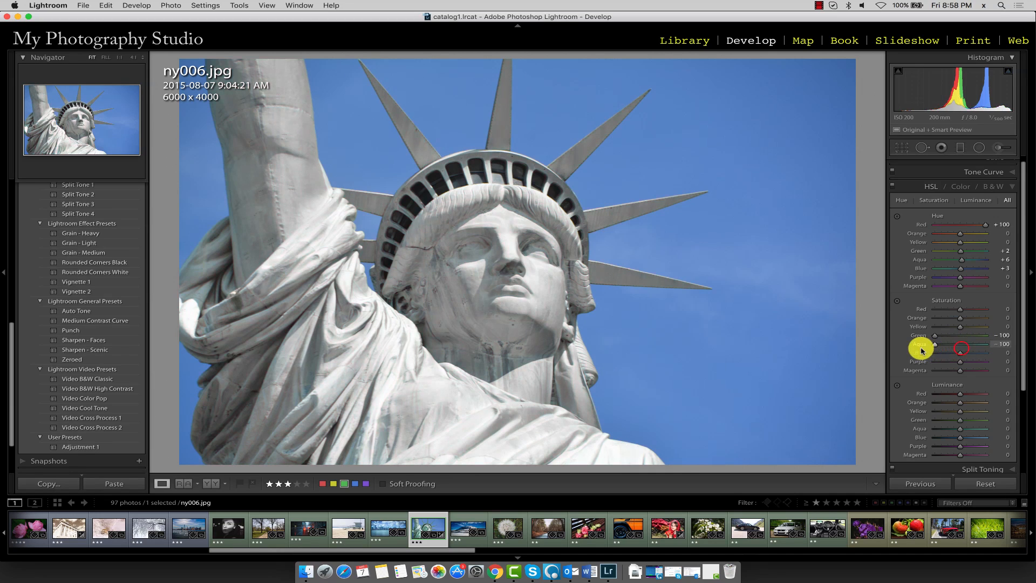
scroll(975, 394, down, 2)
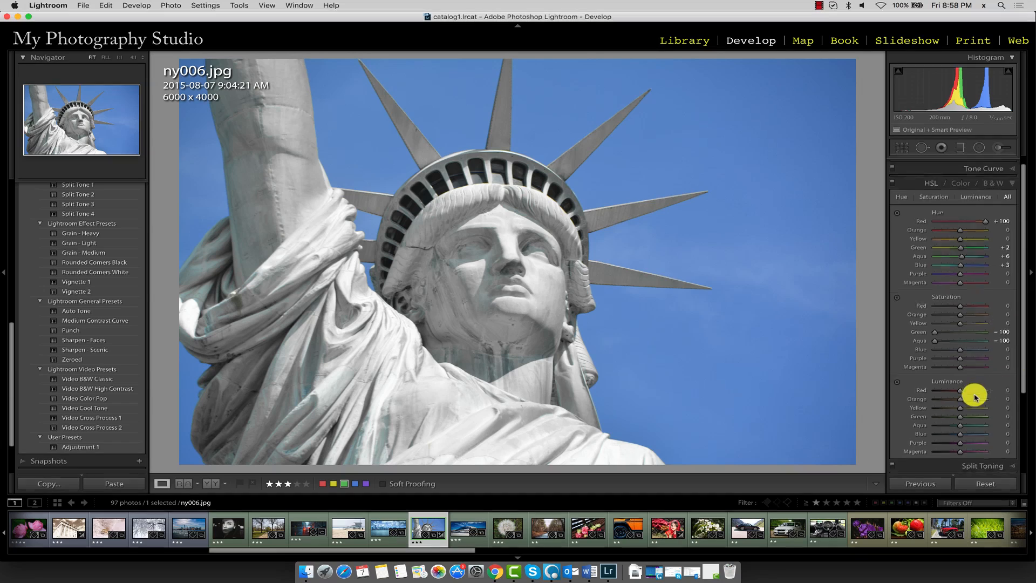
drag(934, 322, 981, 324)
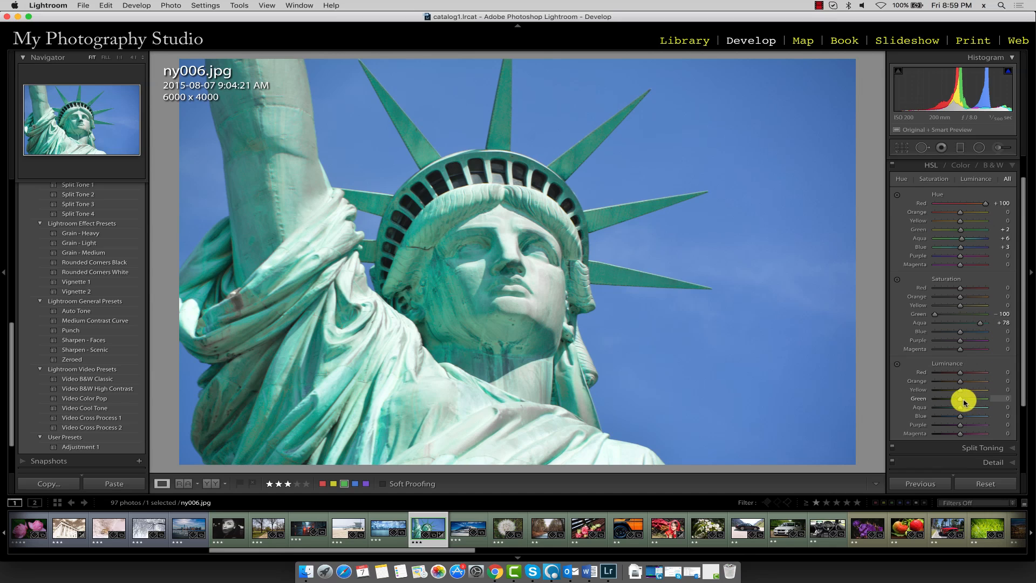
Try the Green and Aqua luminance at -100 and at +100, and reset all the photo's adjustments.
drag(960, 400, 920, 410)
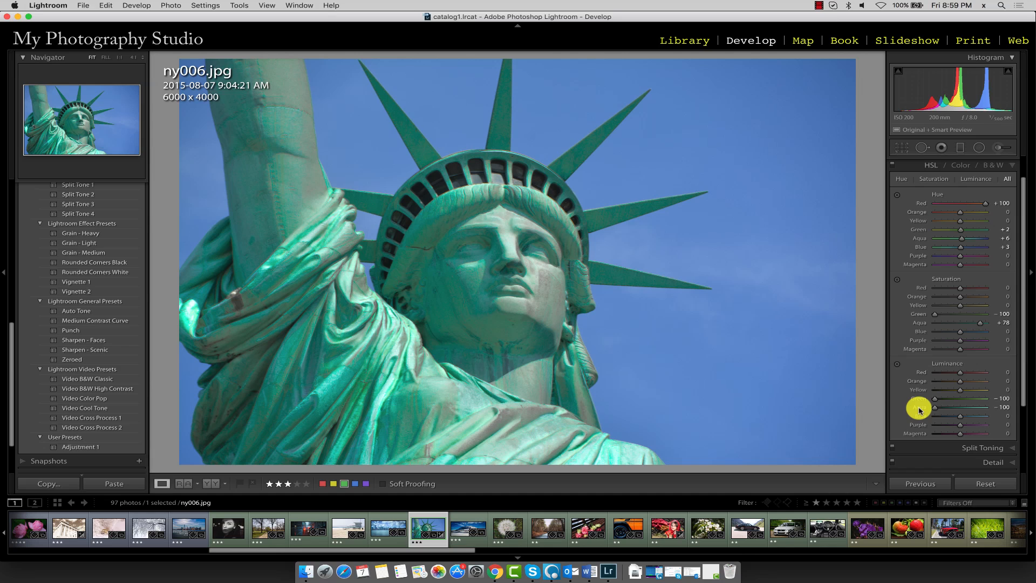
drag(933, 399, 991, 409)
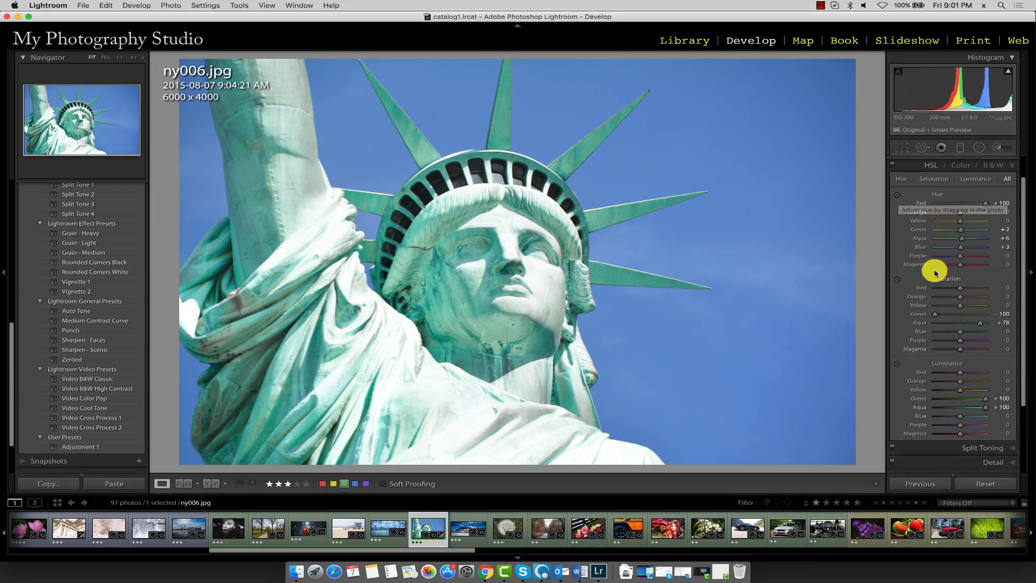
click(988, 484)
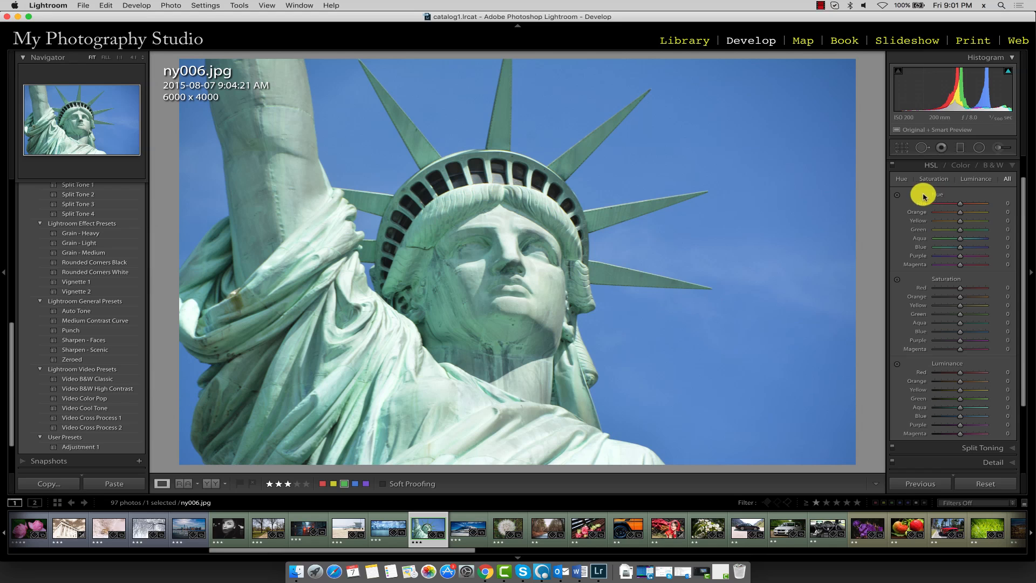
Use targeted hue adjustment on the statue and sky to set Green and Aqua to -98, Blue to +29 and Purple to +3.
click(896, 197)
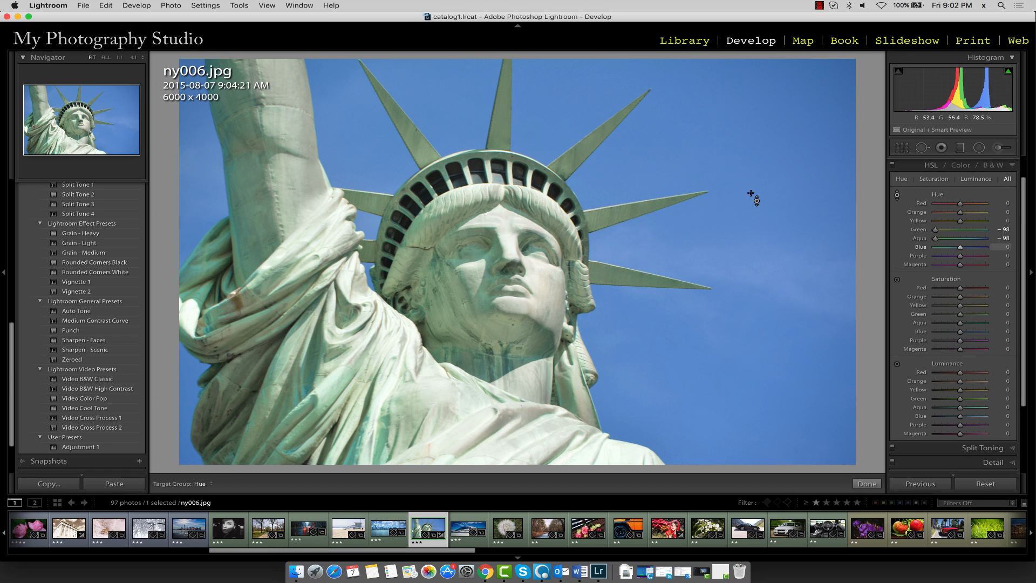
mouse_move(749, 195)
mouse_down()
mouse_move(750, 216)
mouse_move(749, 187)
mouse_up()
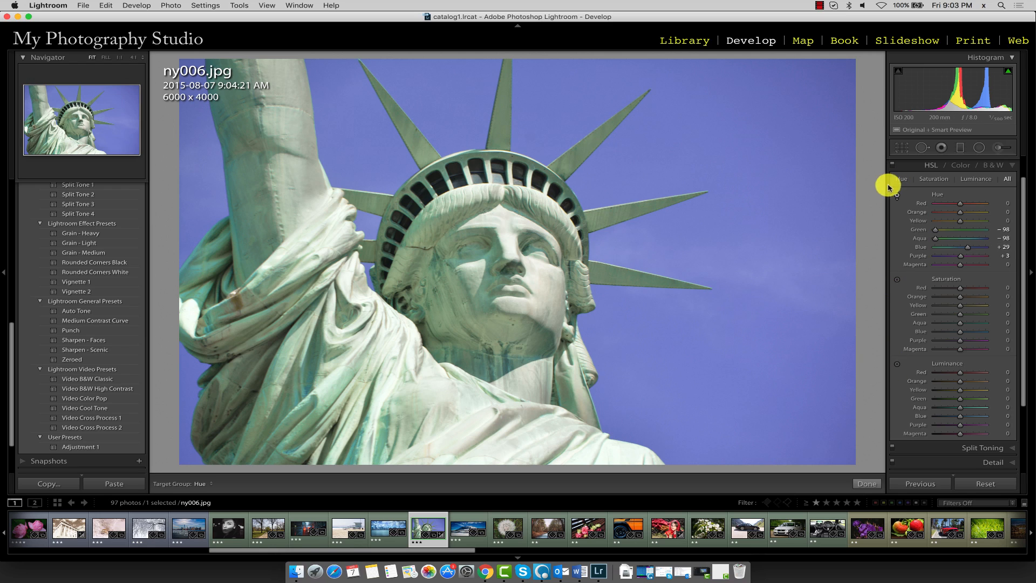
Use targeted adjustment on the statue's face to set saturation to Green +83 and Aqua +86, and luminance to Green +100 and Aqua +89.
click(897, 280)
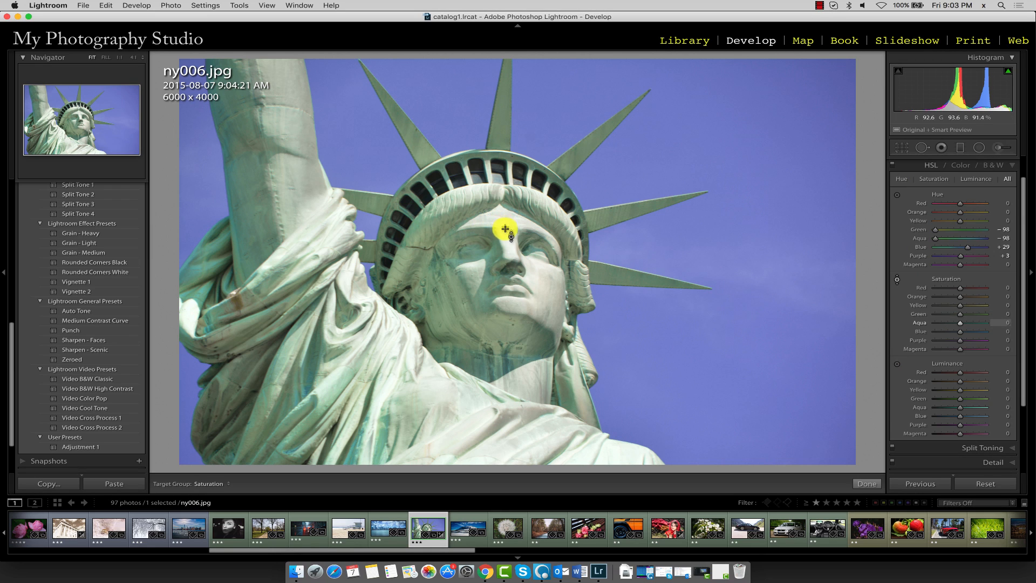
drag(505, 229, 505, 227)
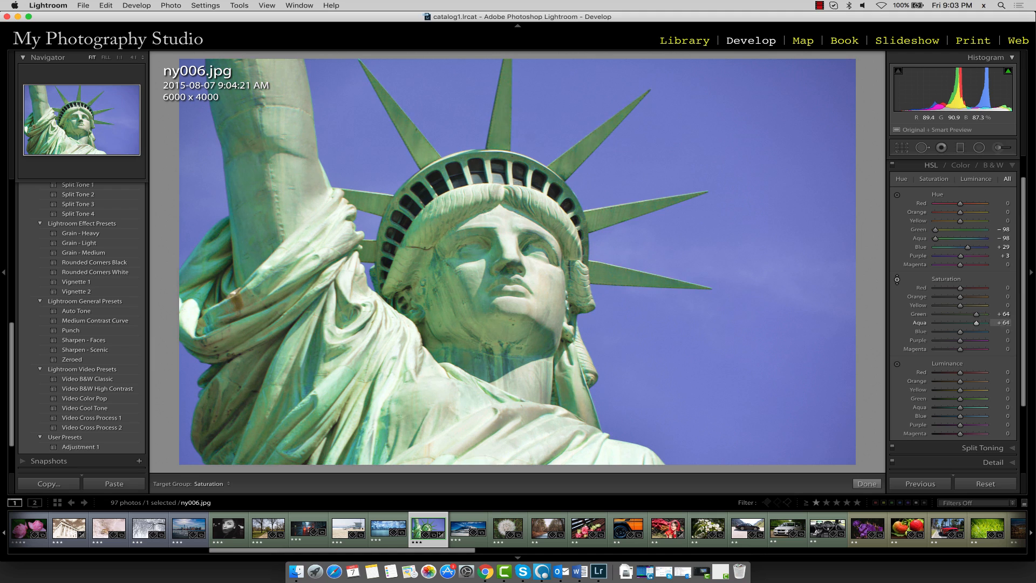
drag(505, 226, 496, 88)
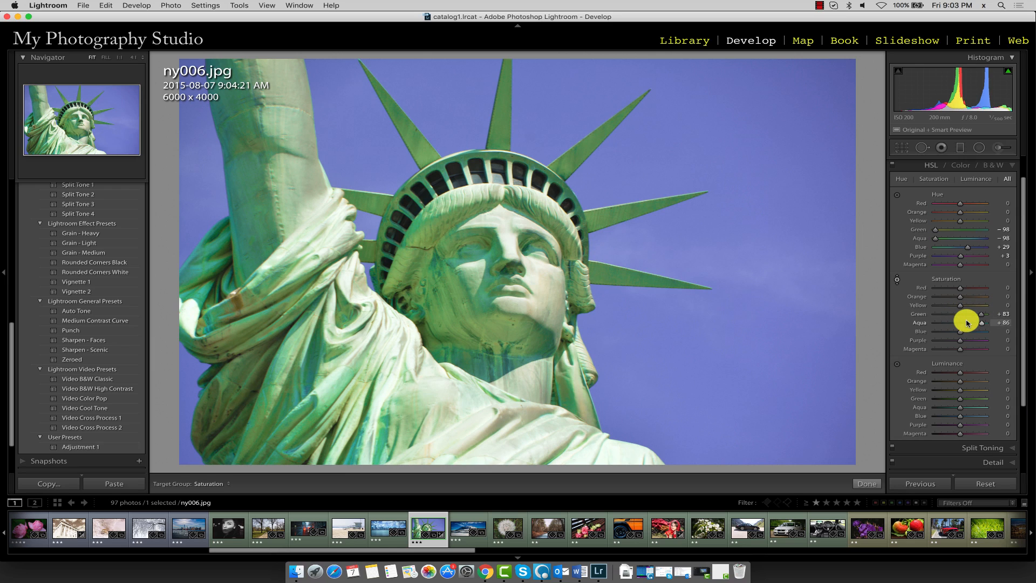
click(897, 365)
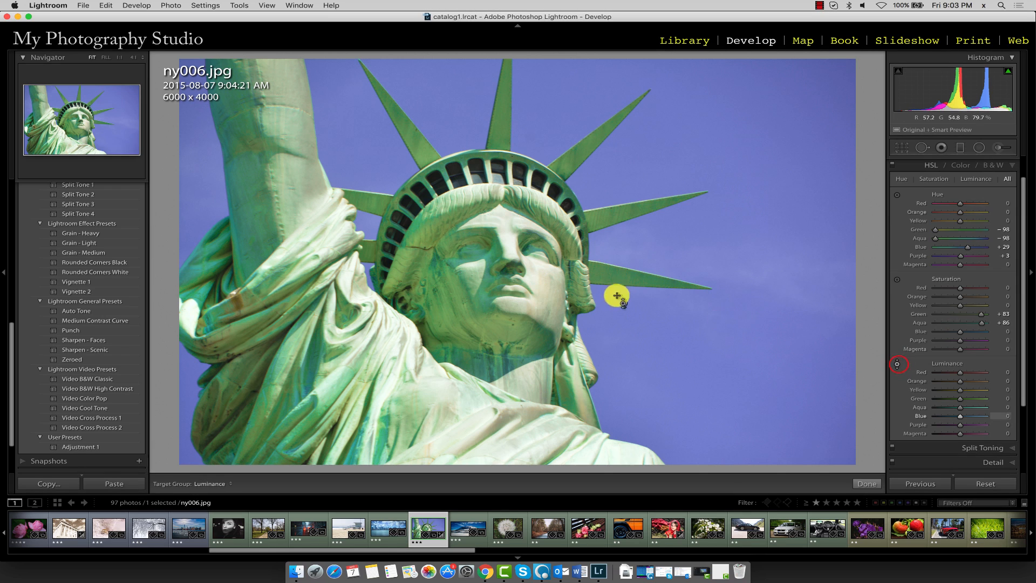
drag(539, 292, 538, 248)
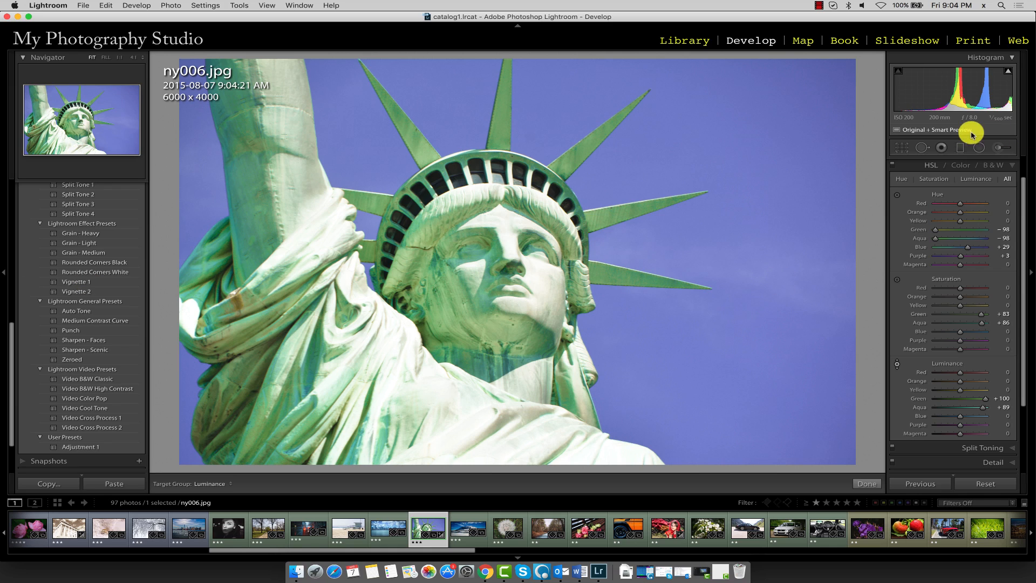
Group the HSL adjustments by color and examine the Red and Orange hue controls.
click(960, 166)
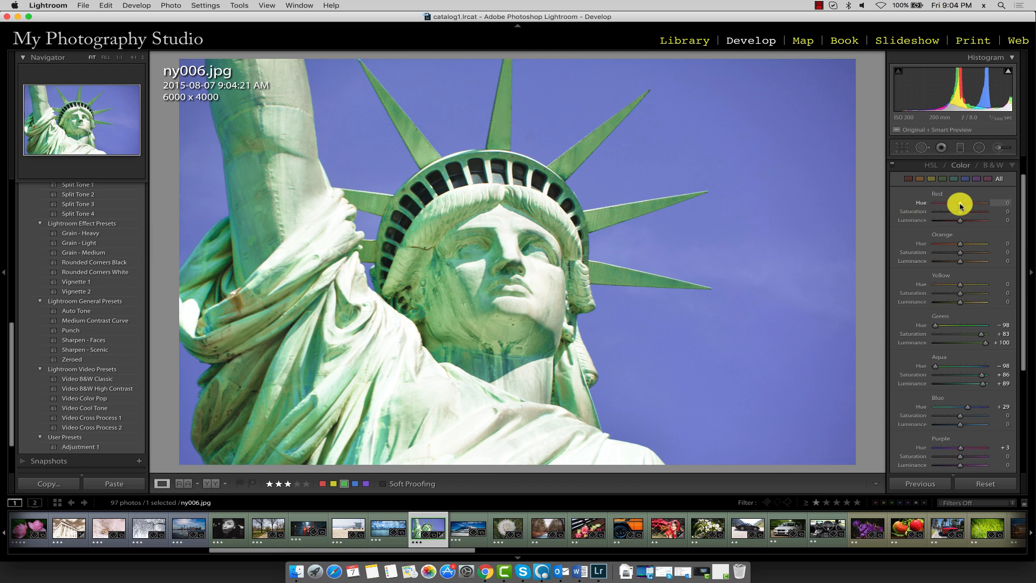
mouse_move(959, 204)
mouse_down()
mouse_move(947, 205)
mouse_move(962, 206)
mouse_up()
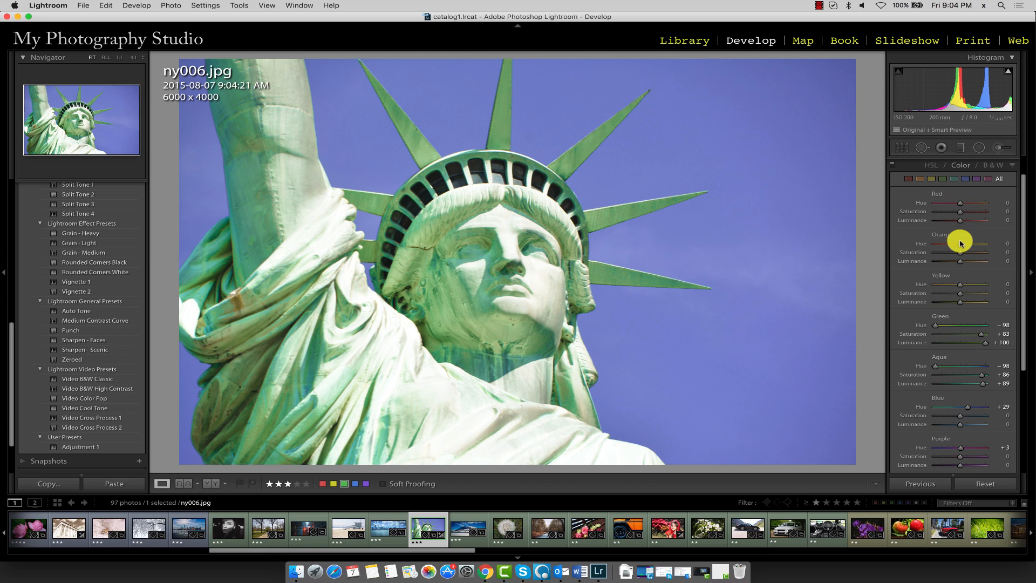
drag(960, 243, 960, 244)
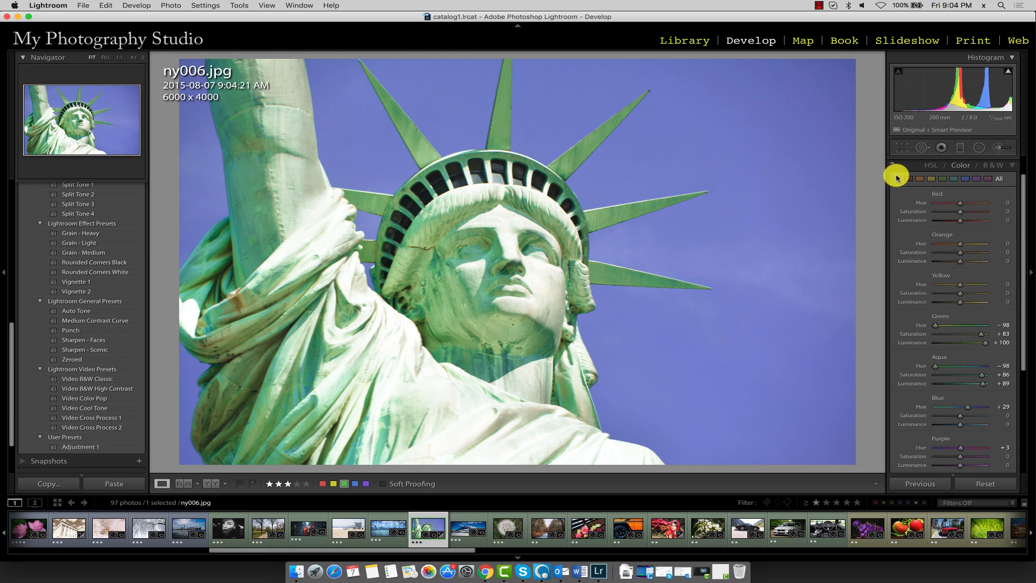
View the Red, Orange, Yellow and Green adjustments one color at a time, and return to showing all colors.
click(909, 179)
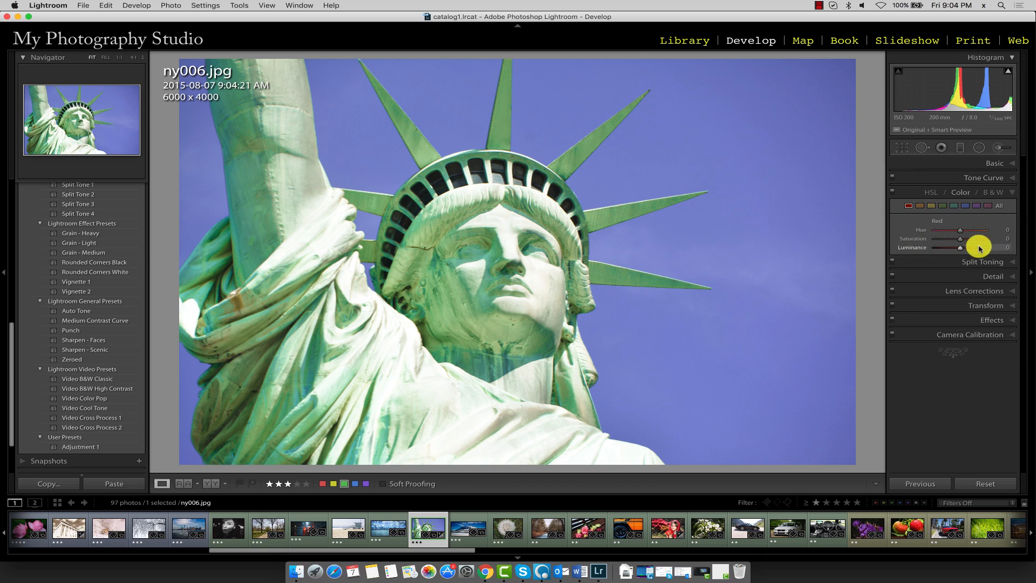
click(921, 206)
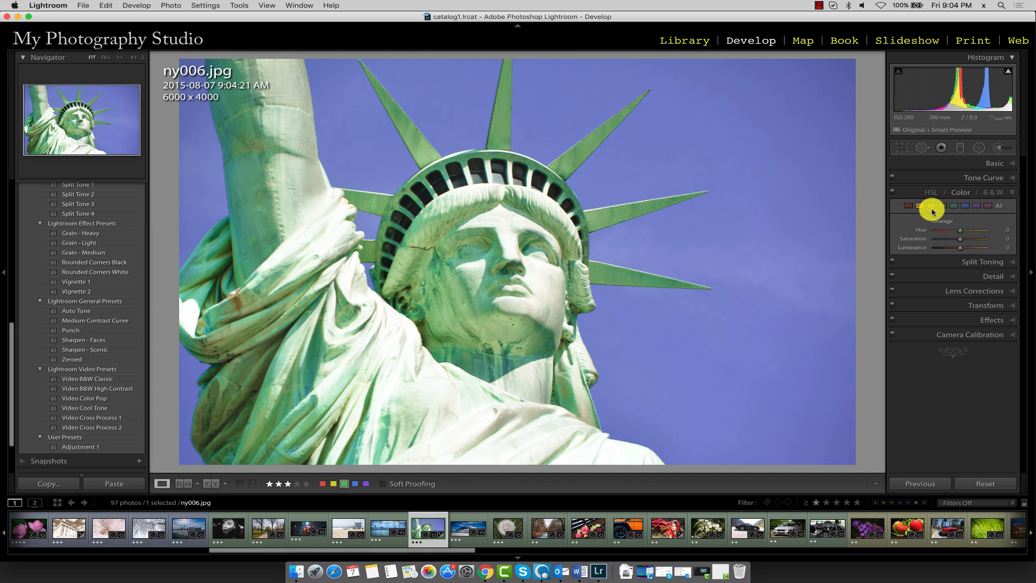
click(931, 206)
click(944, 207)
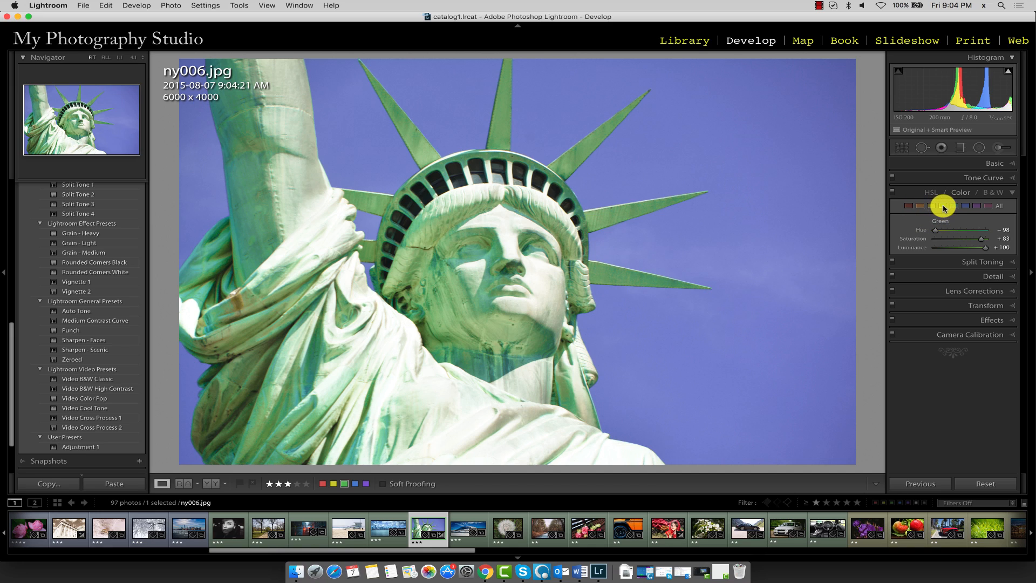
click(907, 206)
click(910, 208)
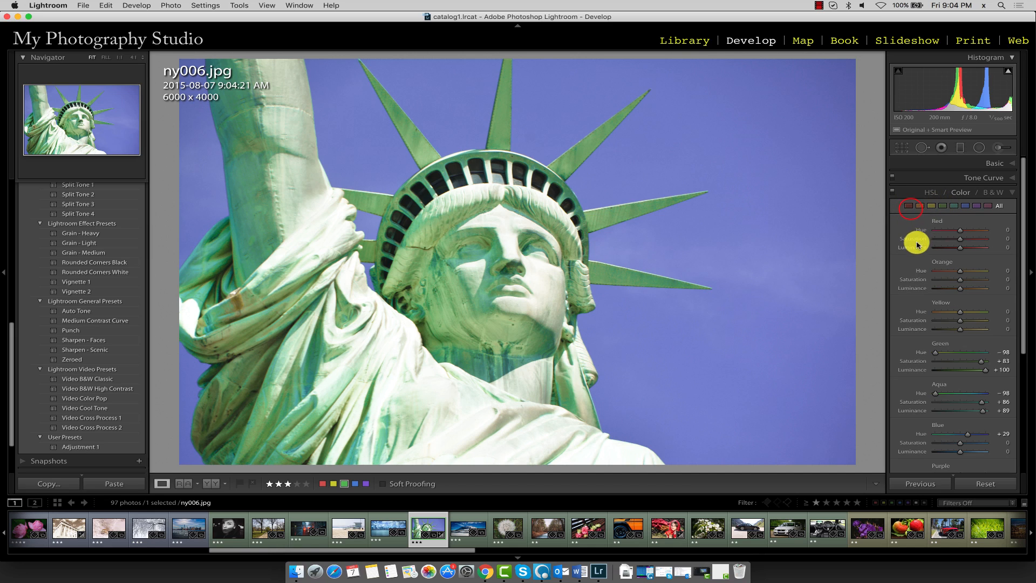
click(999, 206)
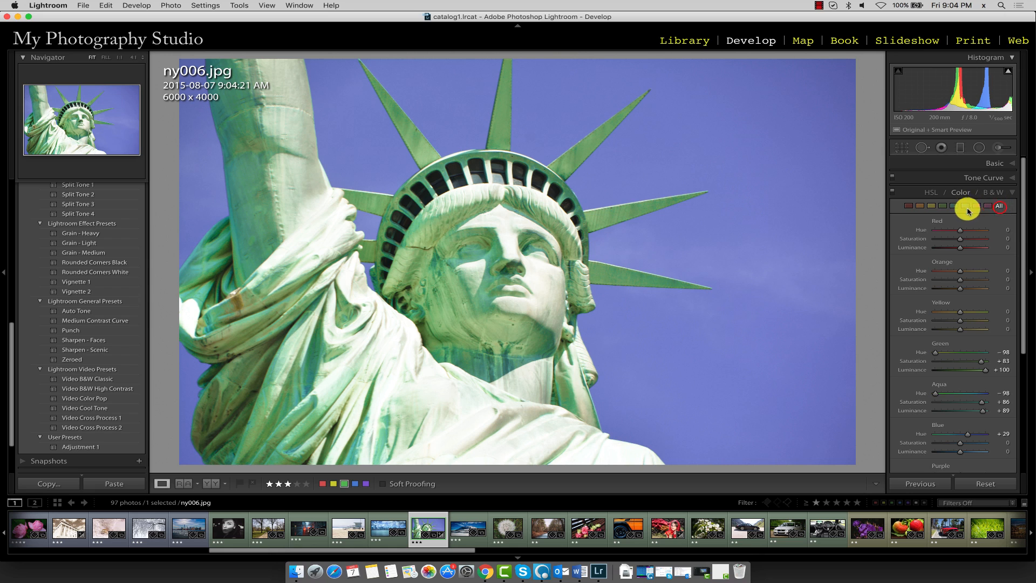
scroll(976, 318, down, 2)
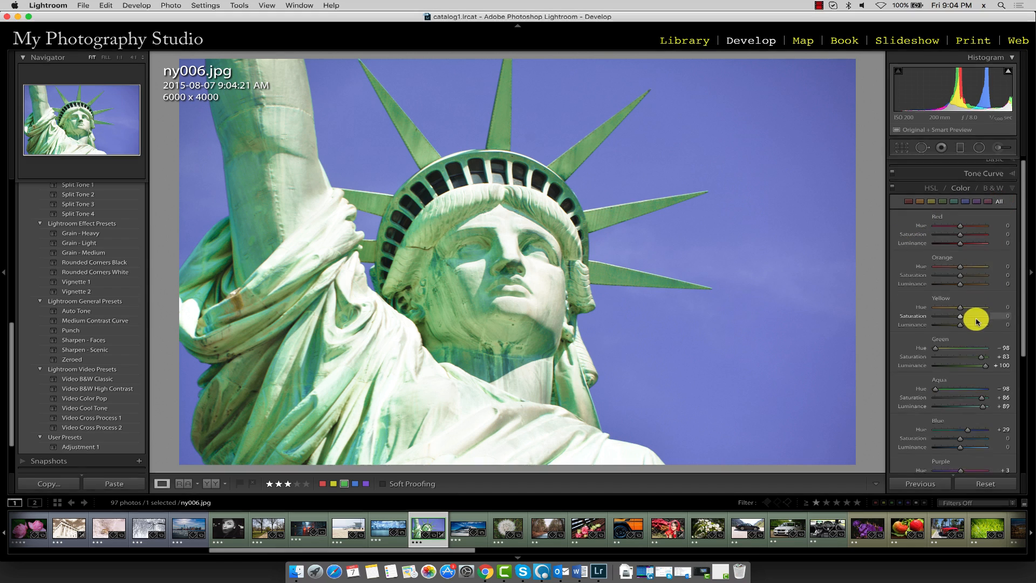
Convert the photo to black and white and set Red to 0 in the Black & White Mix.
scroll(977, 322, up, 2)
click(997, 172)
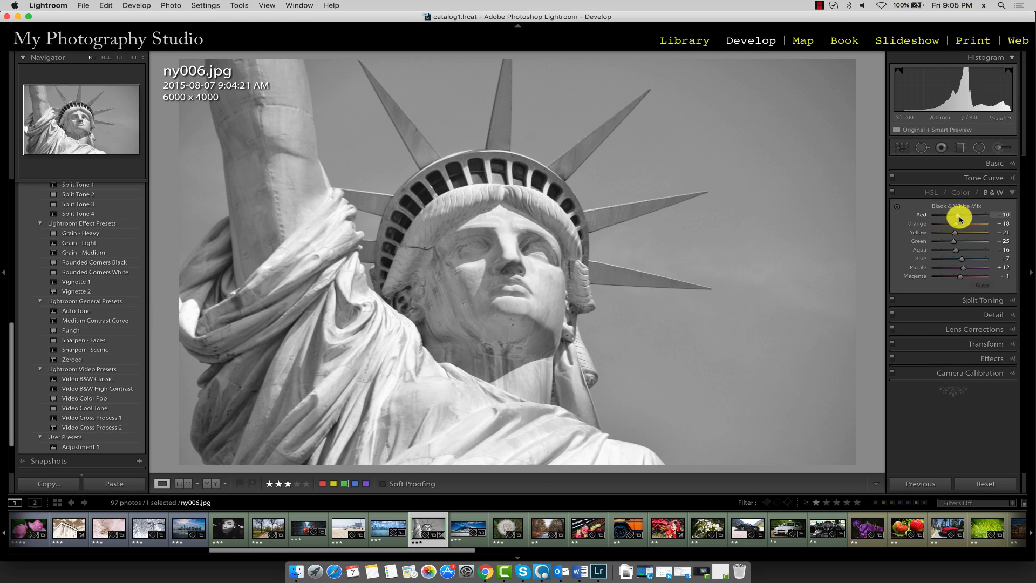
drag(958, 216, 960, 215)
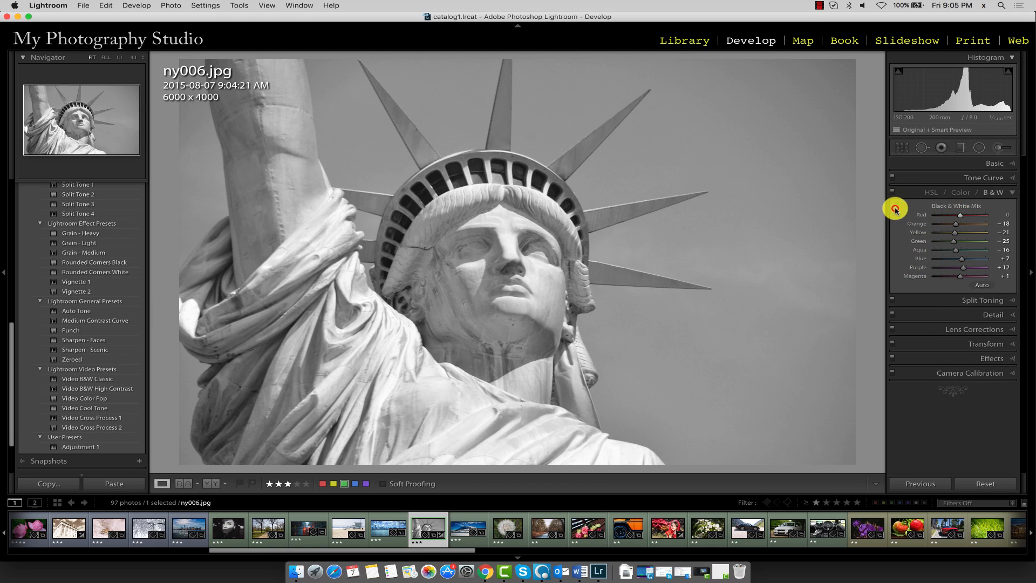
Darken the statue with targeted gray adjustment to Green -52 and Aqua -39, and reset all the photo's adjustments.
click(897, 206)
mouse_move(555, 285)
mouse_down()
mouse_move(555, 316)
mouse_move(555, 305)
mouse_up()
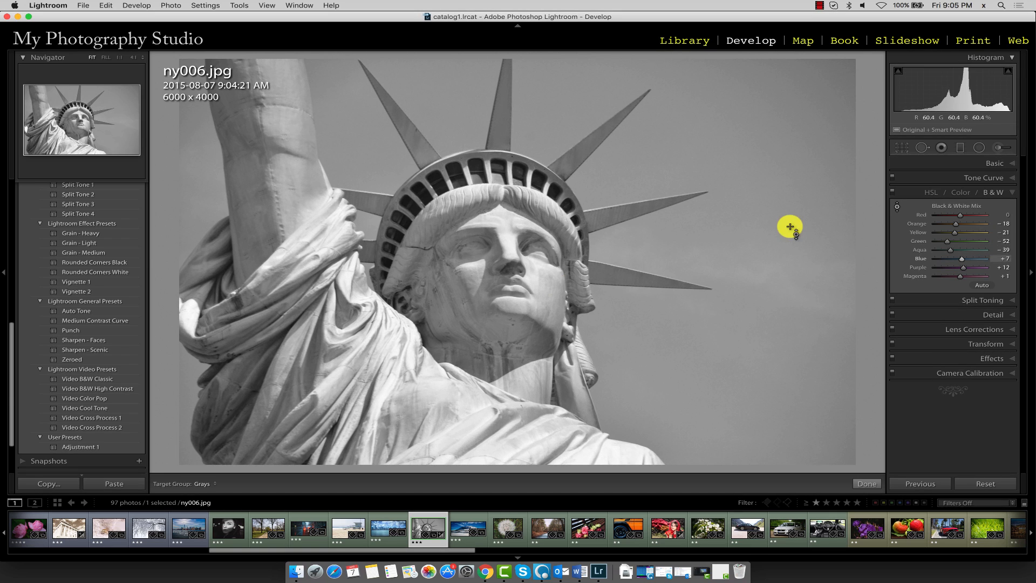
click(897, 208)
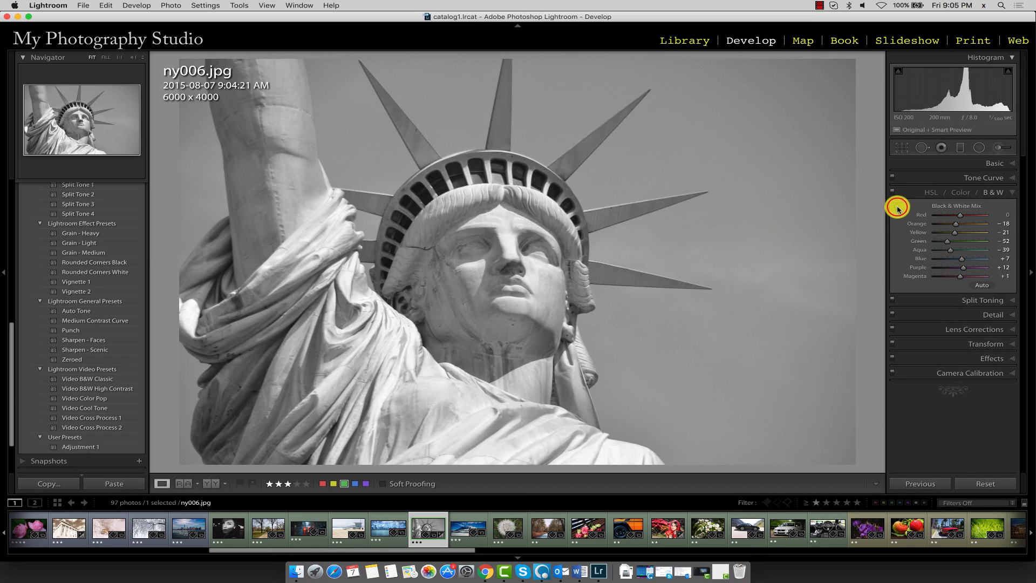
click(982, 483)
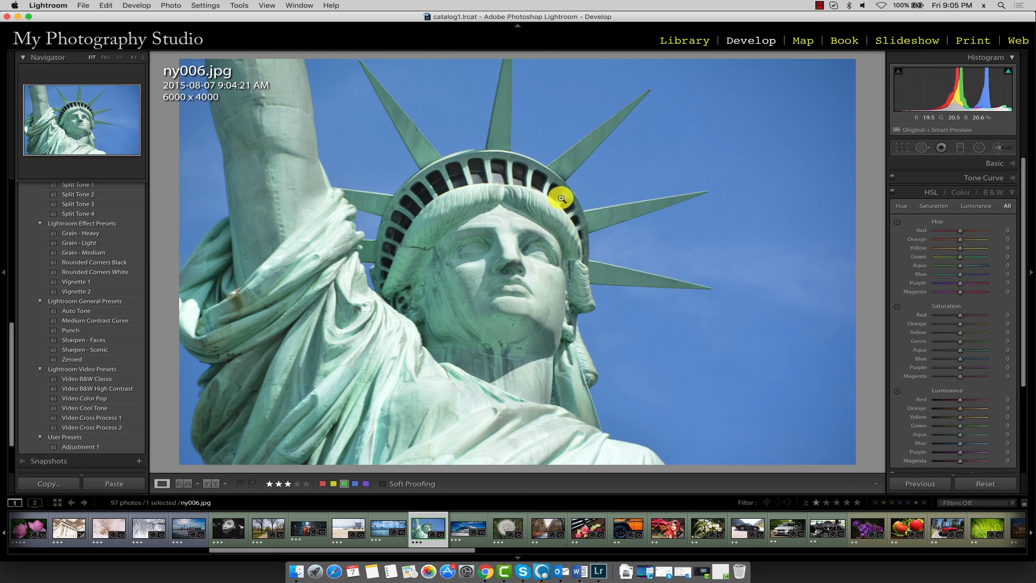